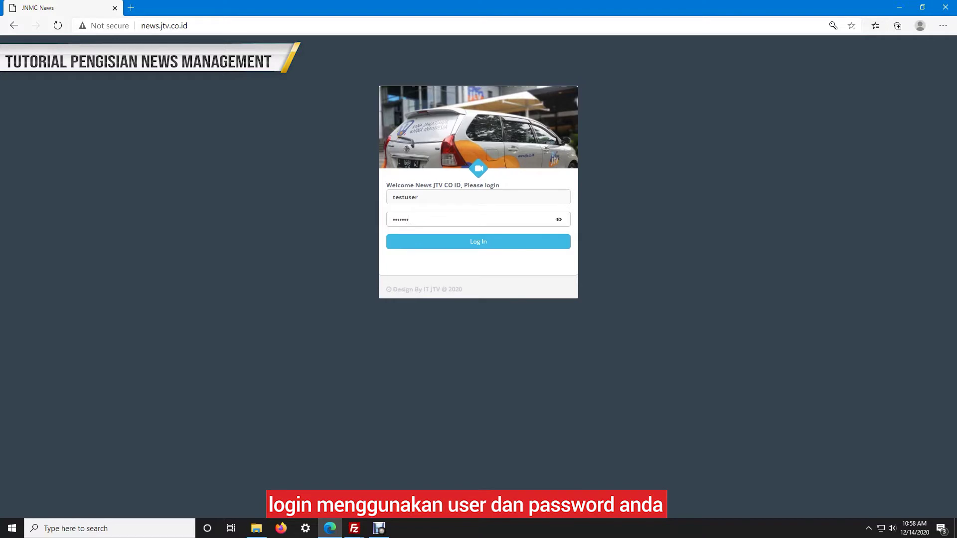
Submit the testuser login, which lands on the 'KONEKSI BERMASALAH' blocked-access page
key(Return)
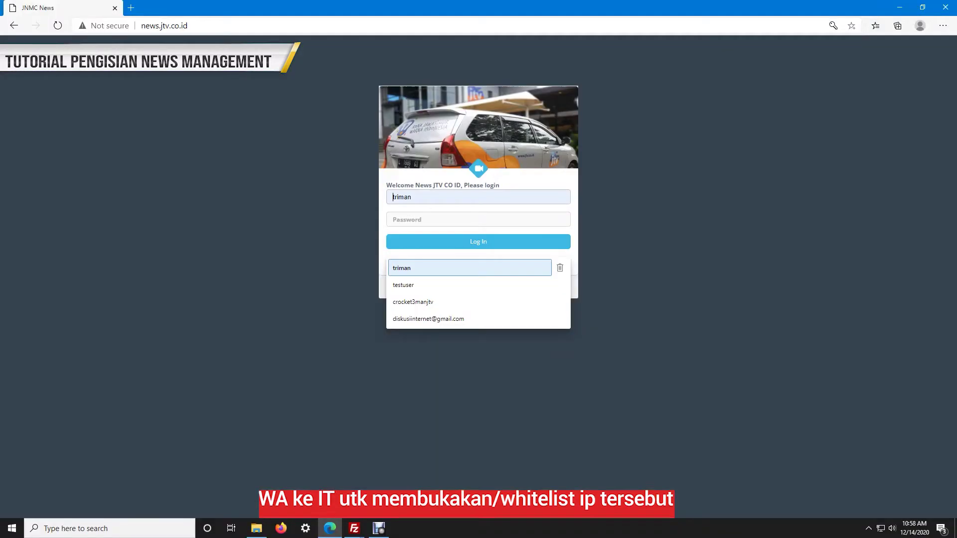
Sign in as testuser using the suggested username and the account password
key(Return)
key(Tab)
text(**************)
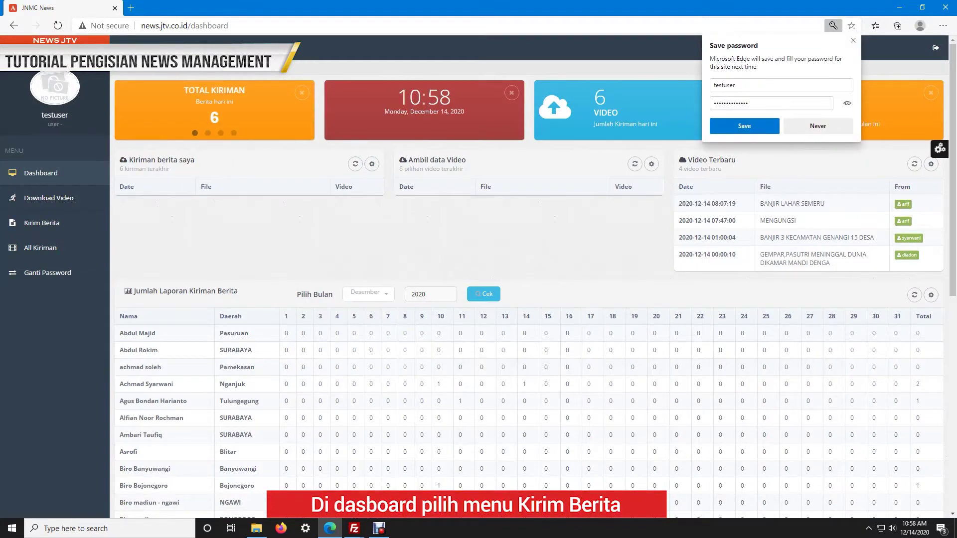
Dismiss the save-password prompt and start a new entry via Kirim Berita > Tambah Berita
key(Escape)
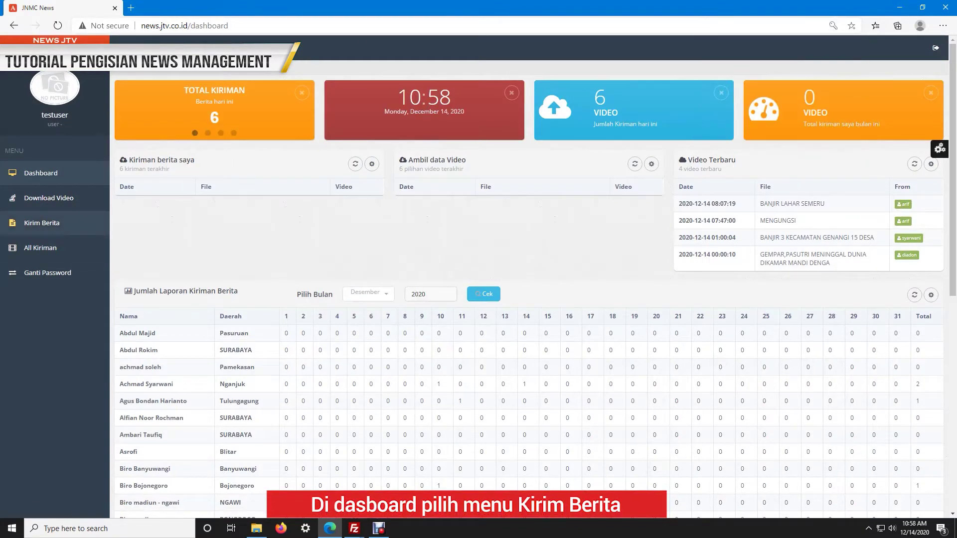
click(42, 222)
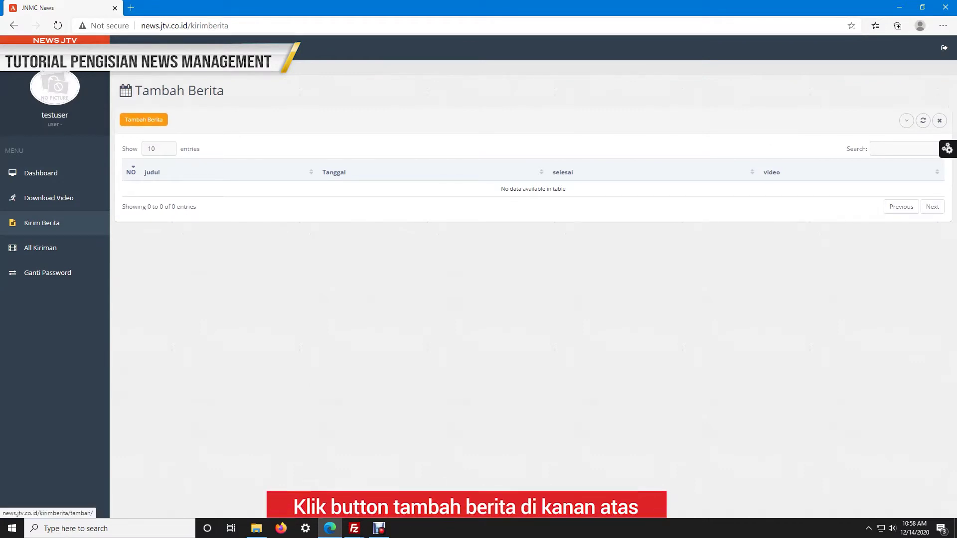
click(144, 119)
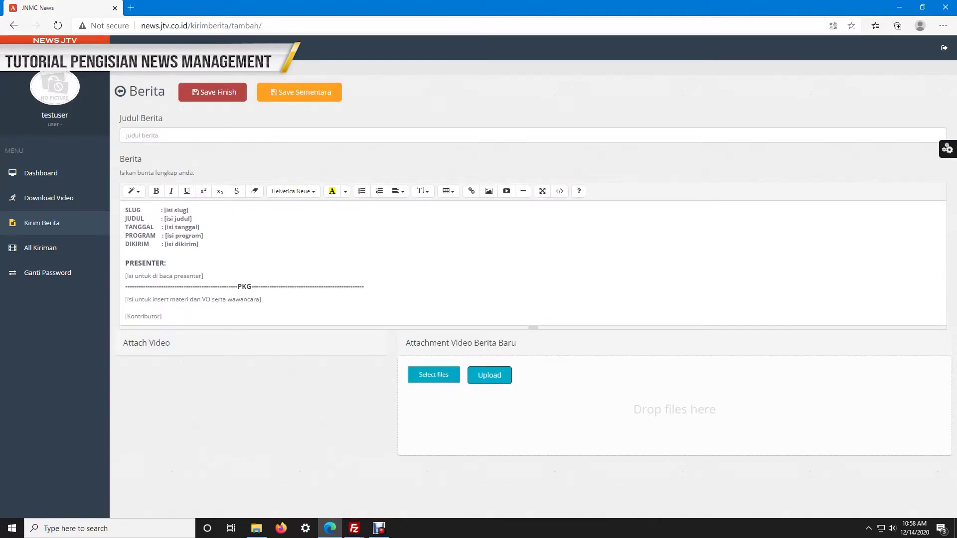
Type 'test' into the Judul Berita title field
text(test)
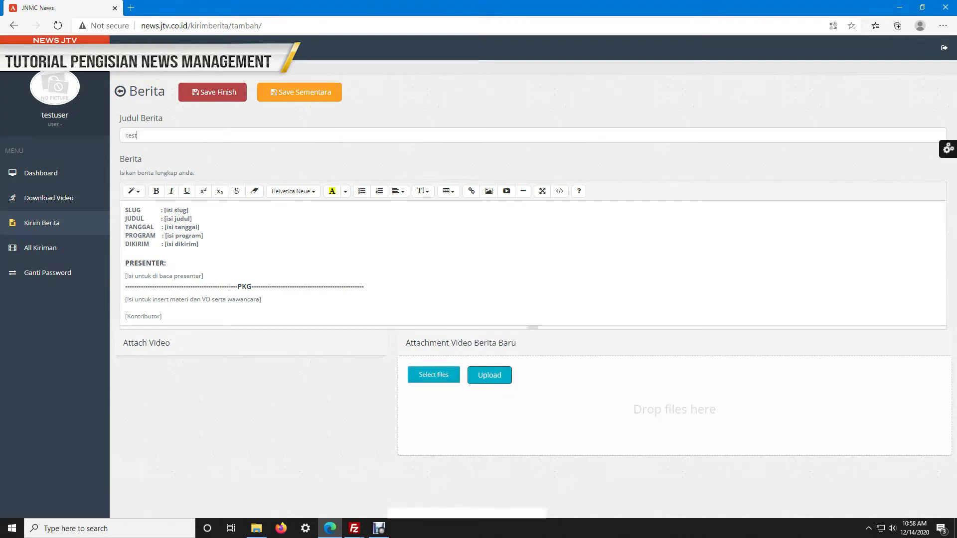
Complete the title as 'test data berita untuk tutorial' and copy it for the body placeholders
text(dat)
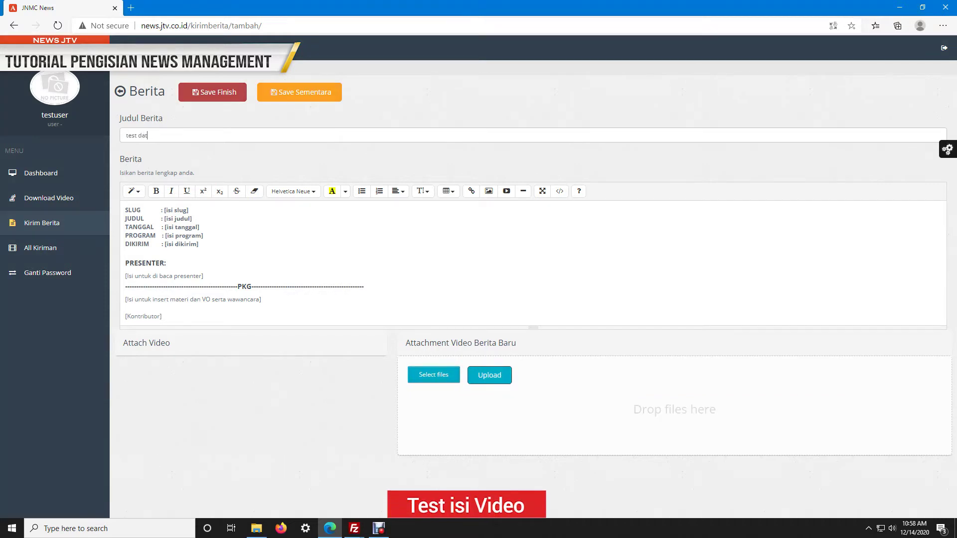
text(a berita)
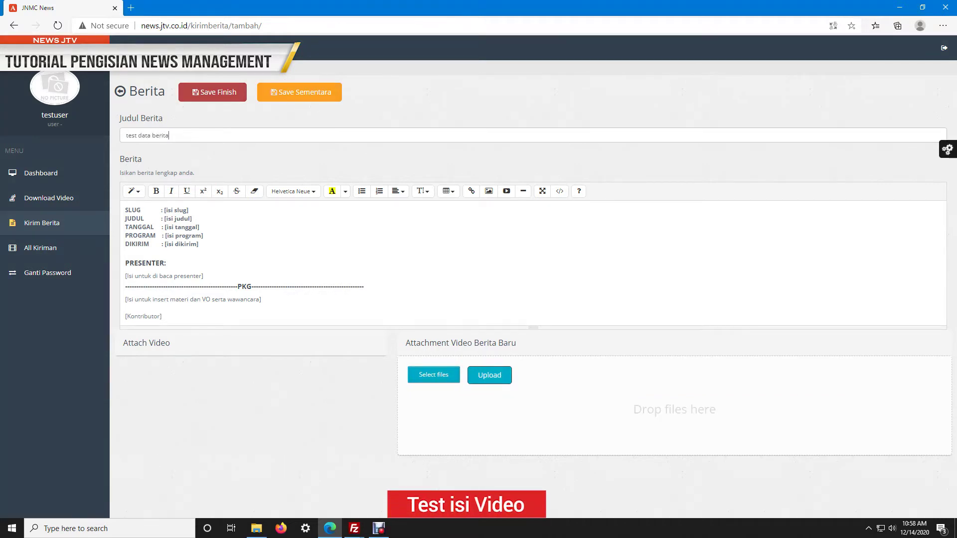
text( untuk tutorial)
key(ctrl+a)
key(ctrl+c)
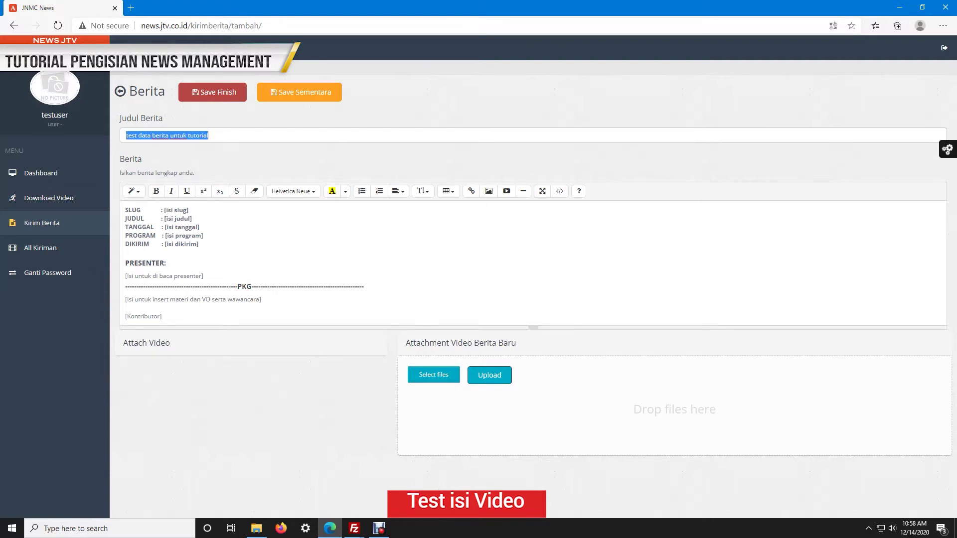
drag(163, 209, 198, 244)
Paste the title over the slug, judul, dikirim and presenter placeholders in the body
key(ctrl+v)
click(166, 218)
key(ctrl+v)
key(ctrl+v)
key(ctrl+v)
key(ctrl+v)
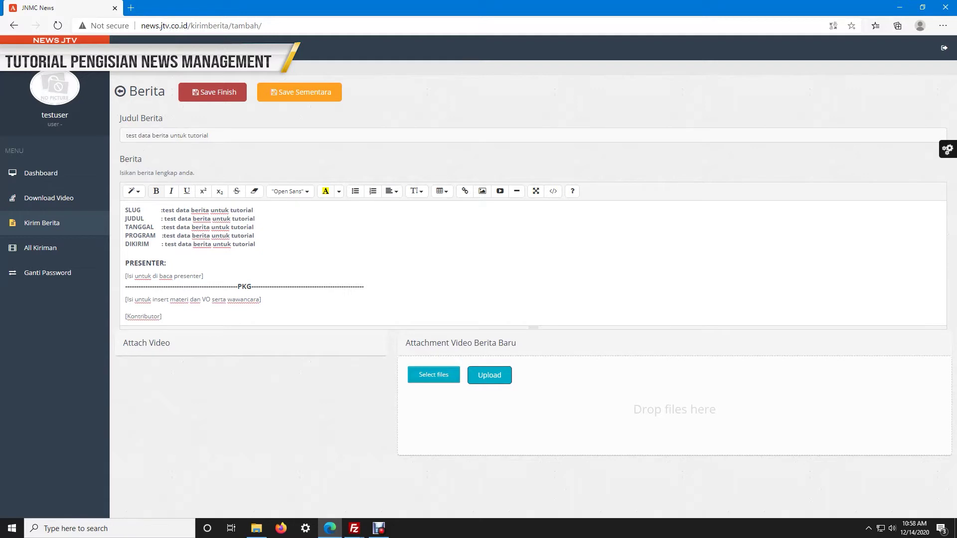
drag(125, 275, 203, 276)
key(ctrl+v)
drag(125, 299, 162, 316)
key(ctrl+v)
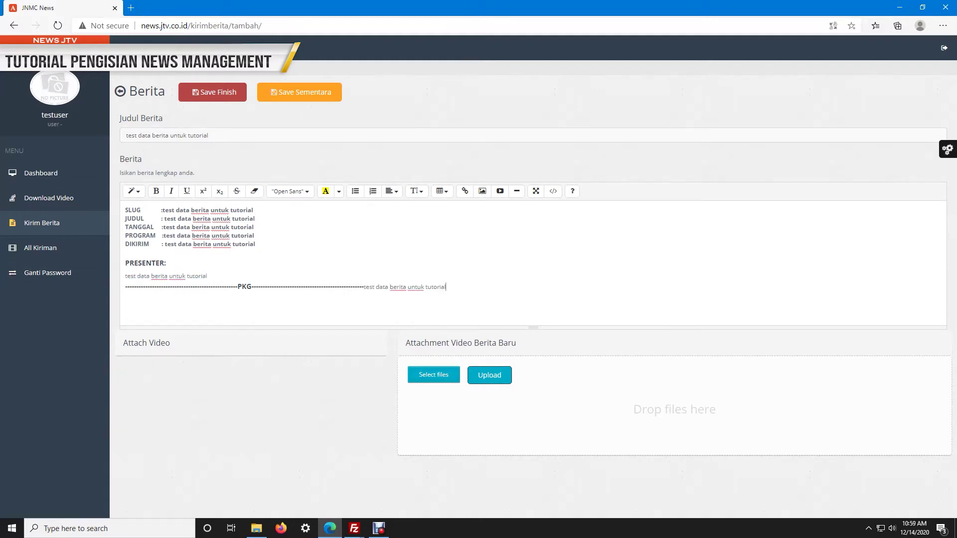
Break the body onto new lines and enter 'admin' as the contributor
click(364, 287)
key(Return)
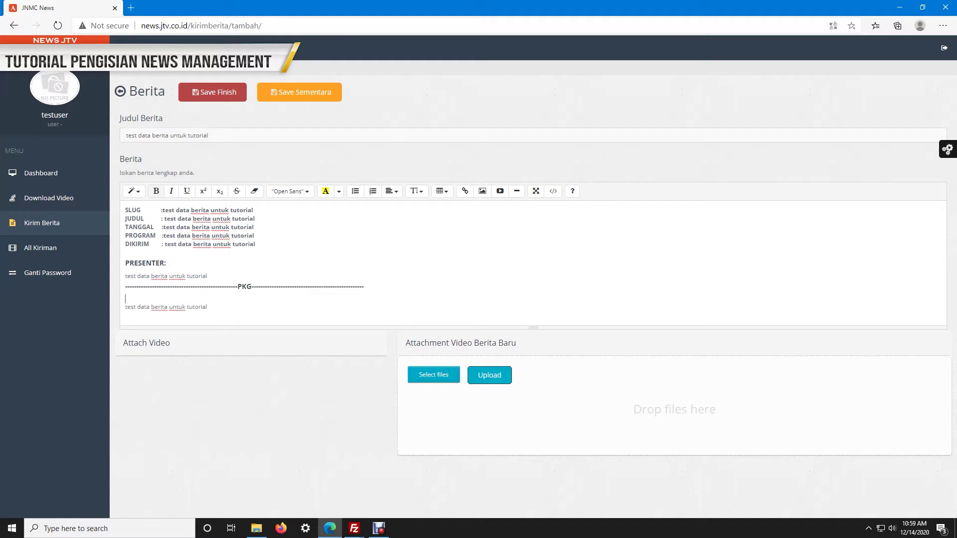
key(Return)
text(a)
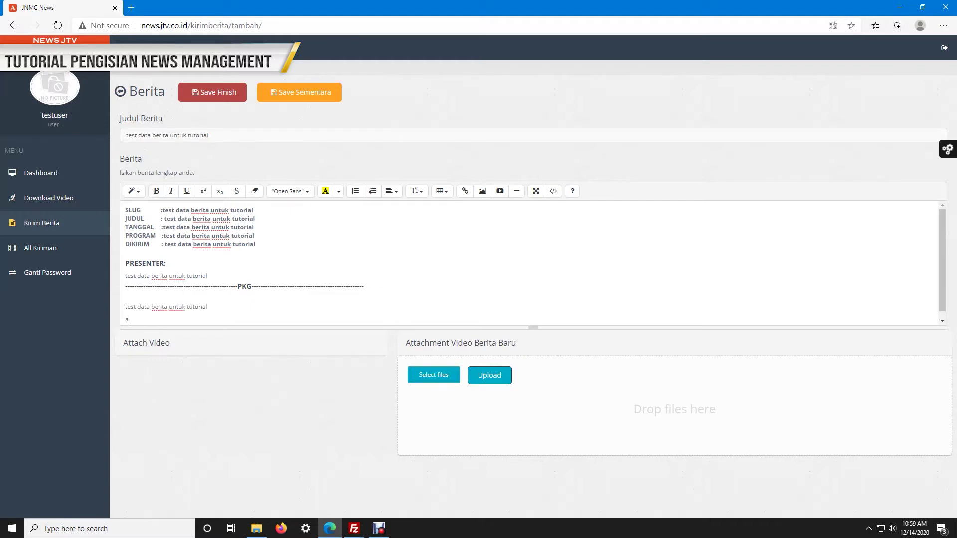
text(dmin)
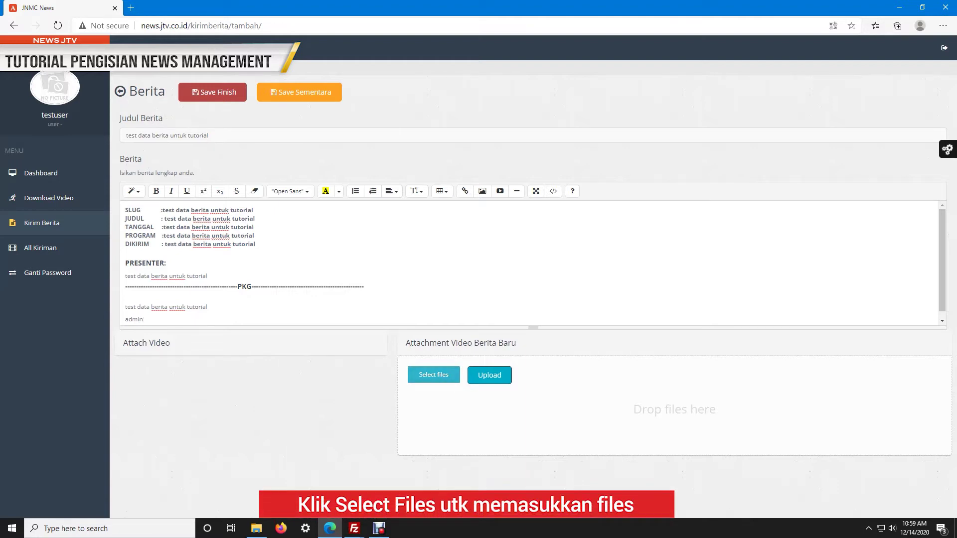
Upload cek your pc.mp4 and green screen zoom.mp4 as video attachments
click(434, 374)
click(286, 118)
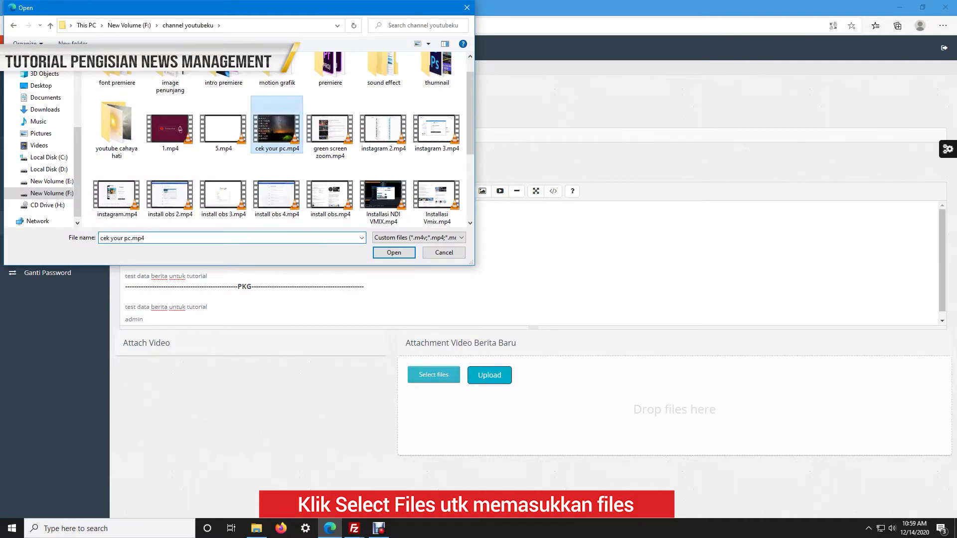
click(391, 252)
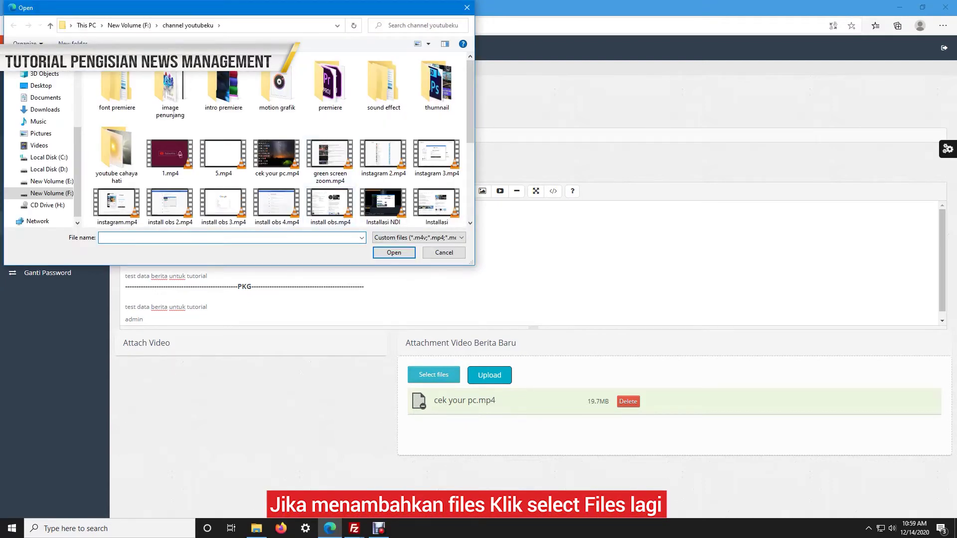
double_click(330, 154)
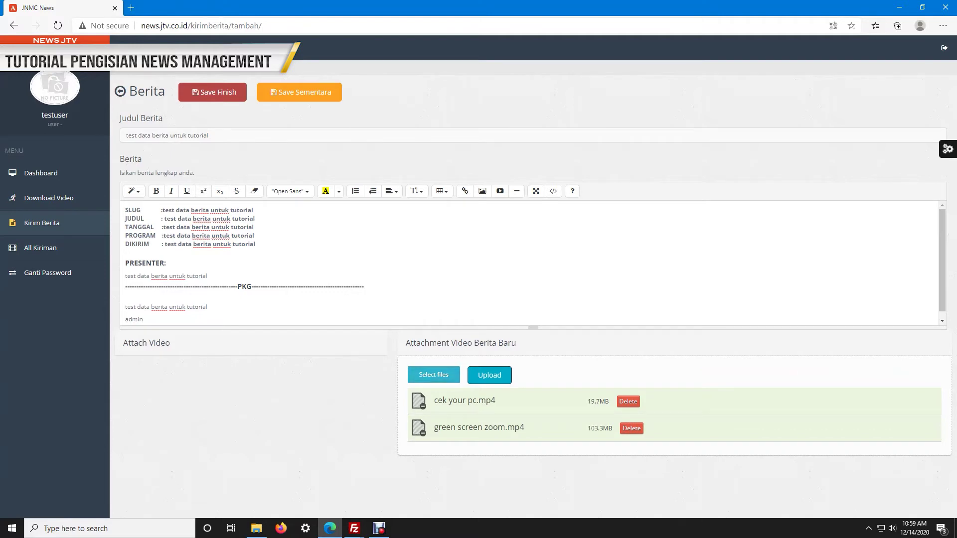
Add security instagram.mp4 as a third video and save the news entry
click(434, 374)
scroll(383, 150, down, 3)
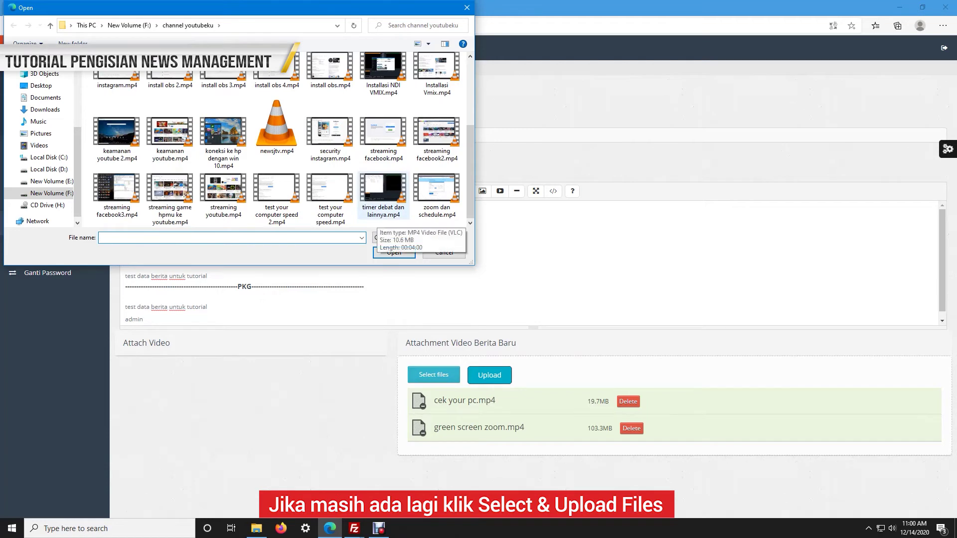
double_click(330, 134)
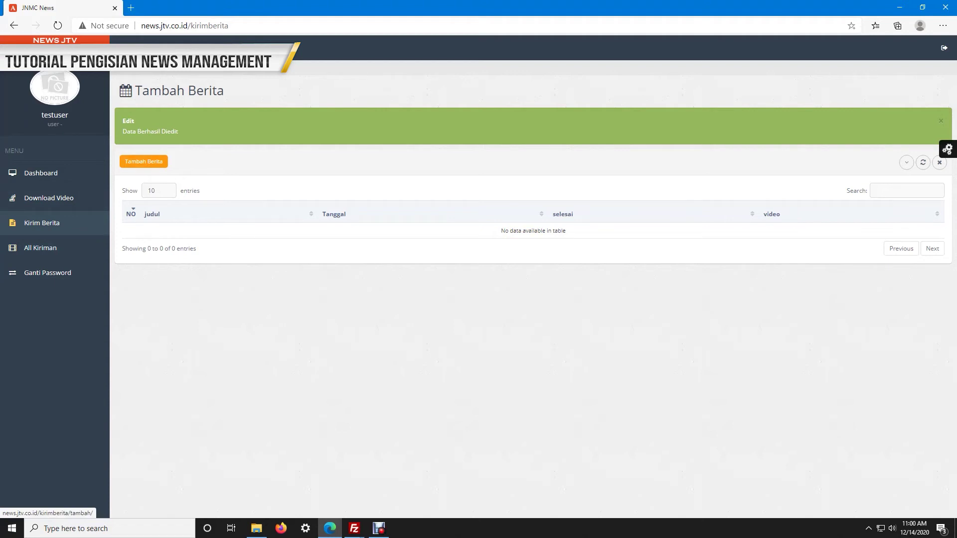
Reopen the entry and delete the extra attachments, keeping only cek your pc.mp4
click(144, 161)
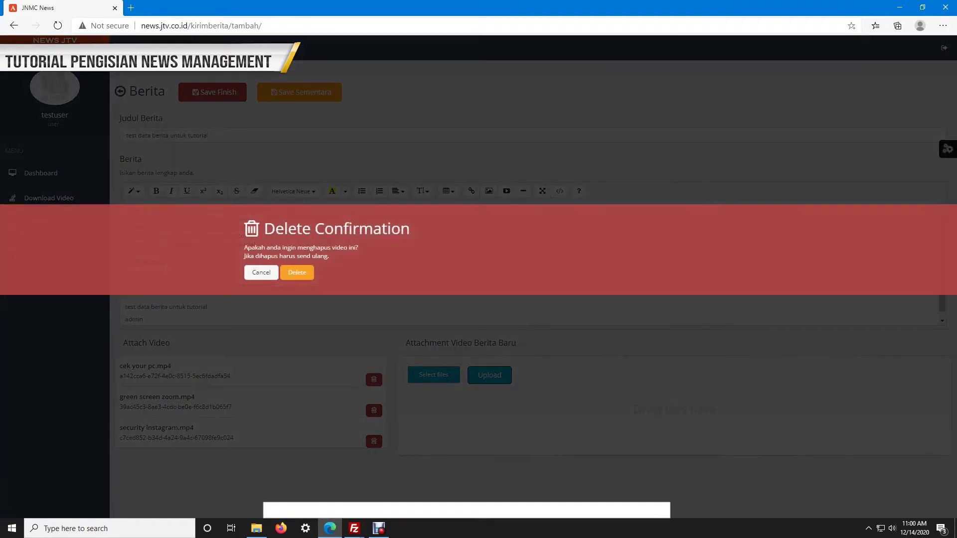
key(Return)
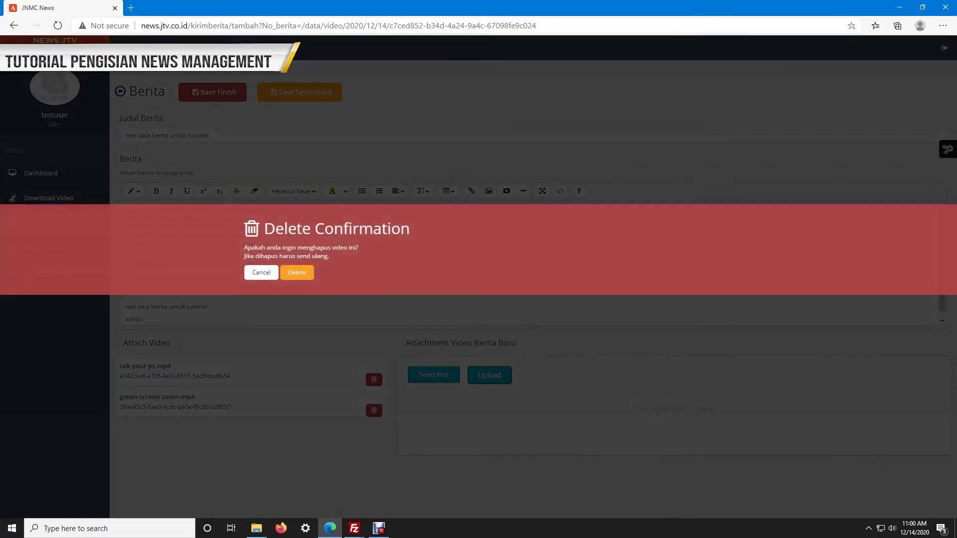
click(297, 272)
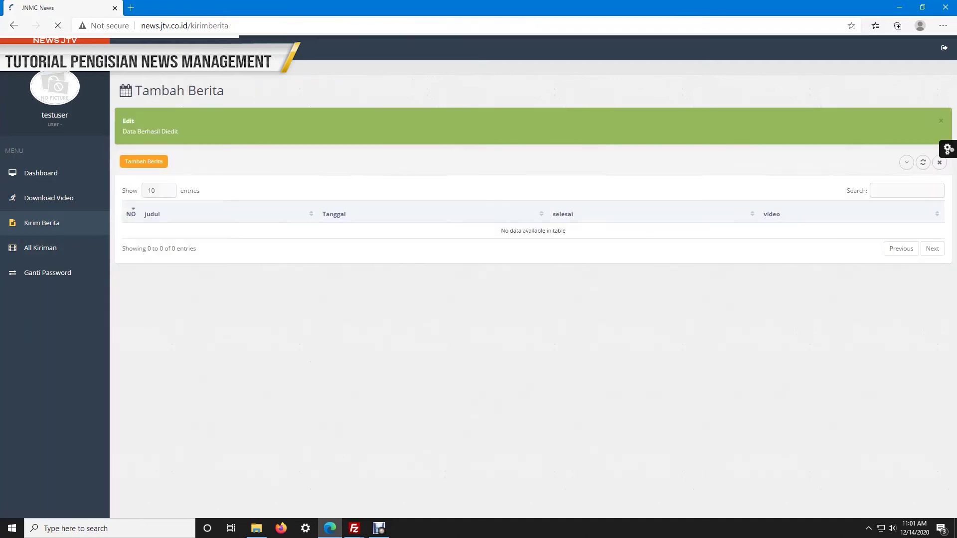
Browse All Kiriman, then return through Kirim Berita to reopen the draft via Tambah Berita
click(40, 247)
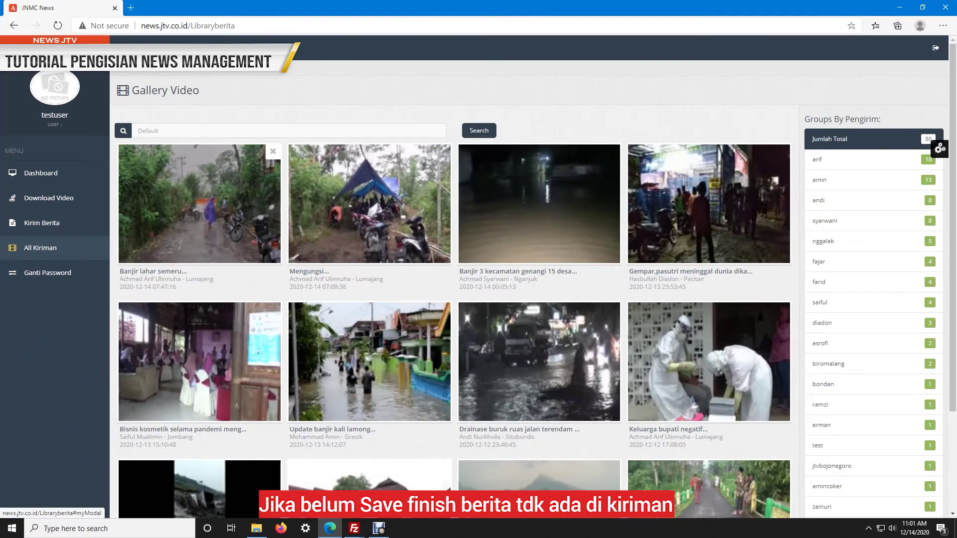
click(42, 223)
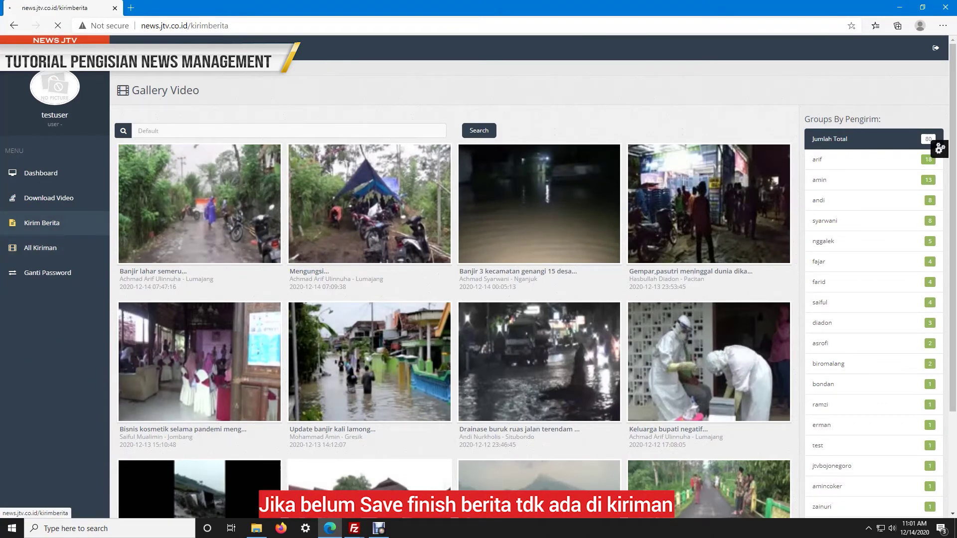
click(143, 119)
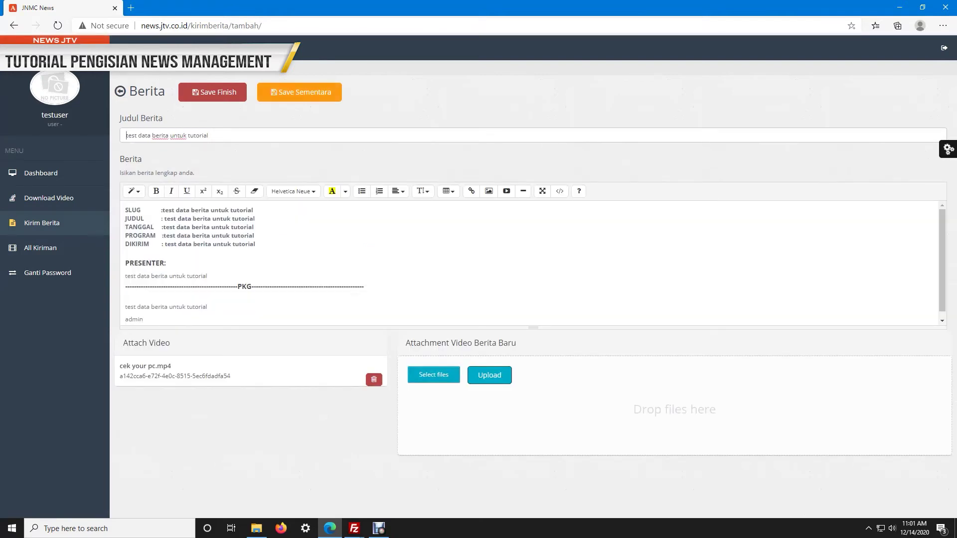
Save 'test data berita untuk tutorial' as finished, confirm it in All Kiriman, and go to Download Video
click(213, 92)
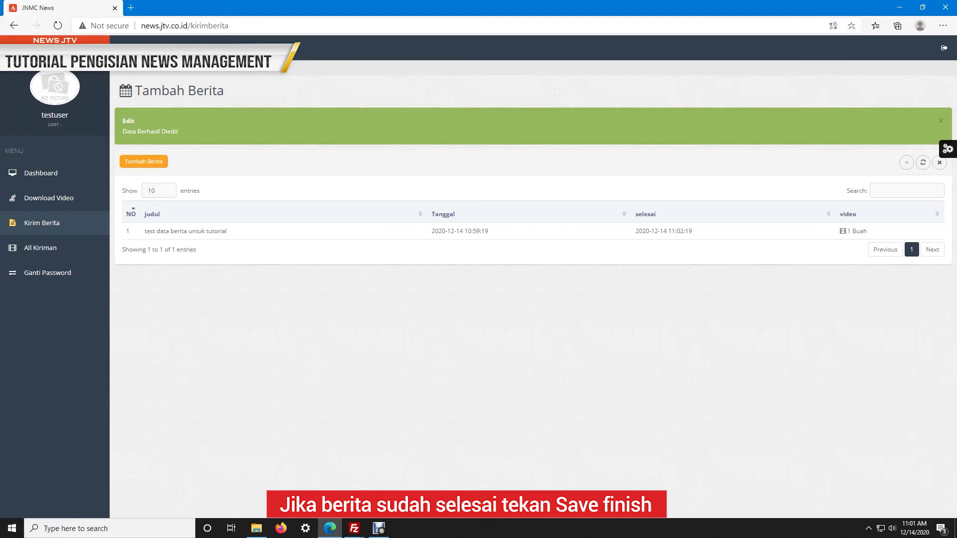
click(40, 248)
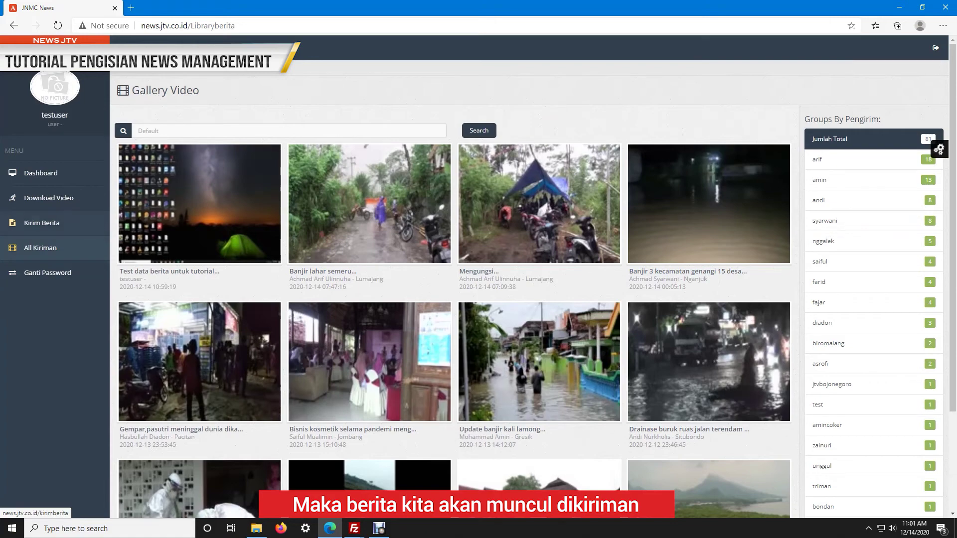
click(49, 197)
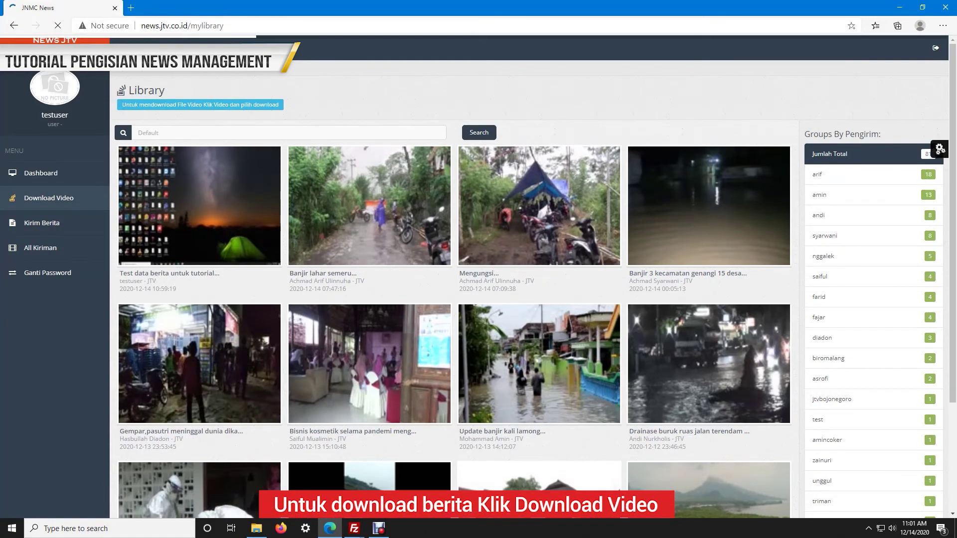
Open the test entry's video from the Library to get its 17.74 MB ZIP download
click(234, 254)
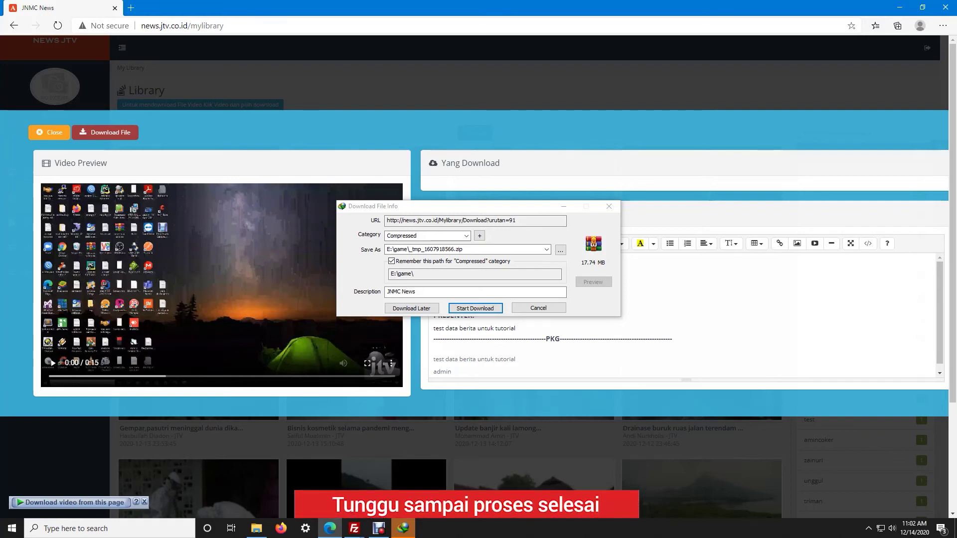
Download _tmp_1607918566.zip with Internet Download Manager and open its save folder on drive E:
key(Return)
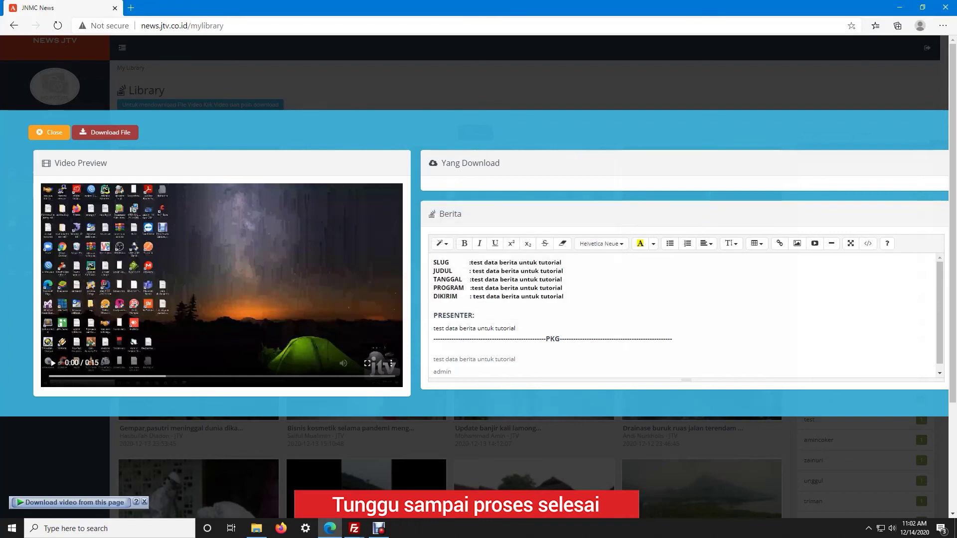
click(868, 529)
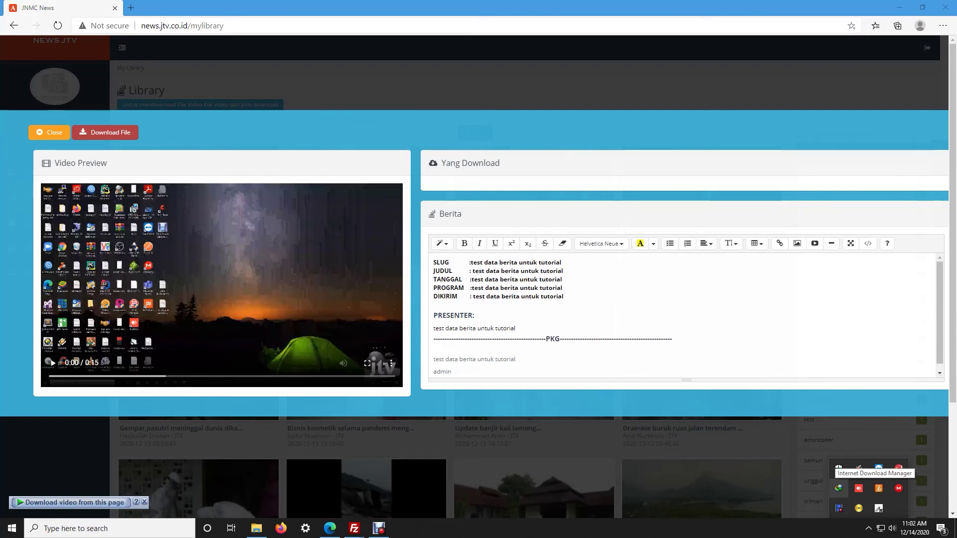
double_click(838, 488)
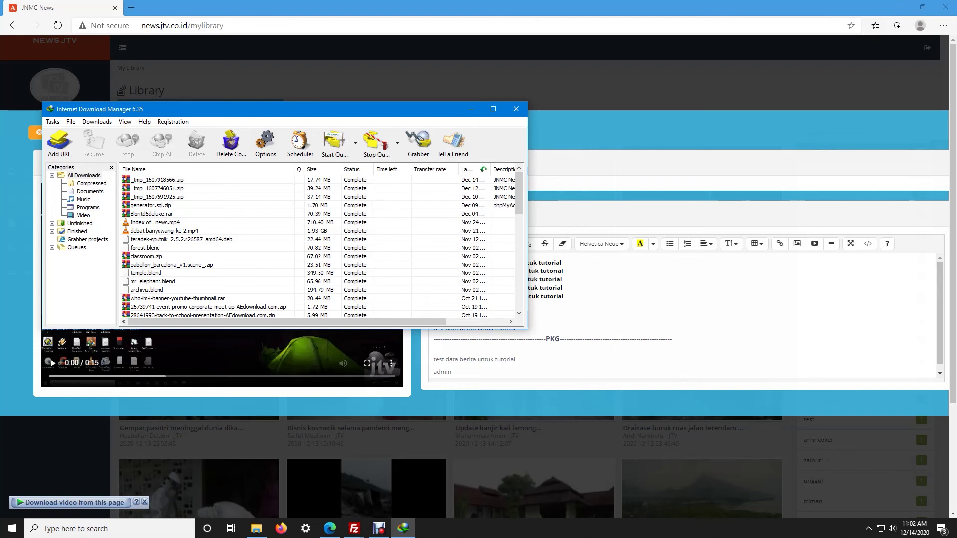
right_click(170, 180)
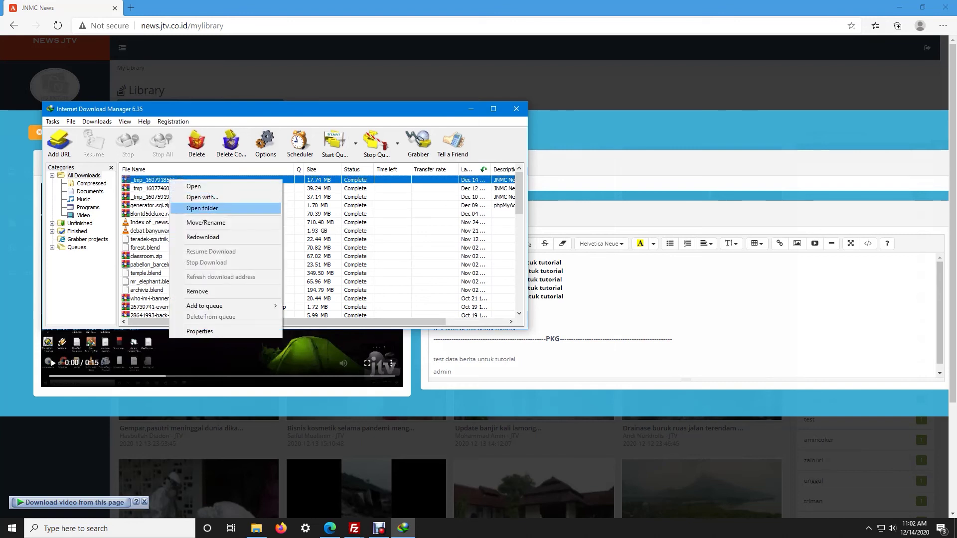
click(202, 208)
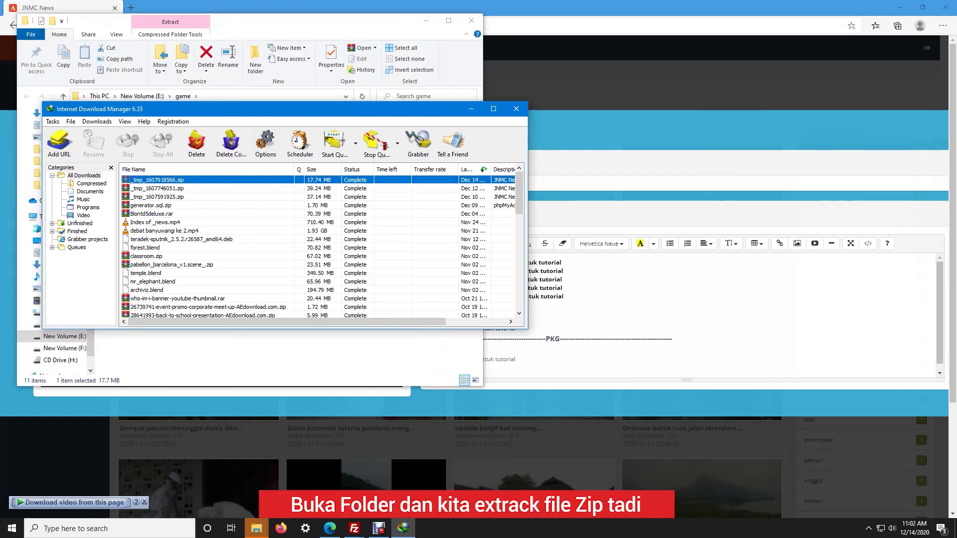
click(256, 529)
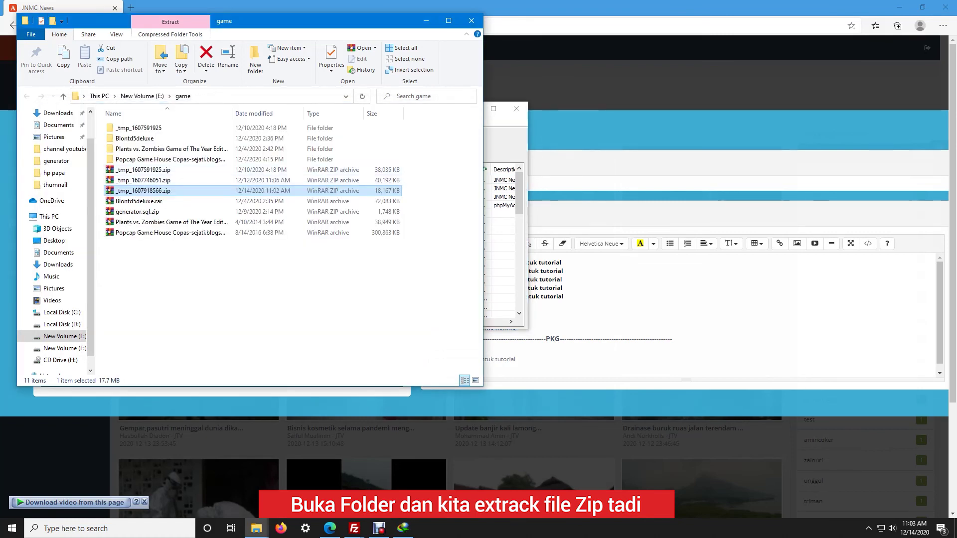
right_click(152, 191)
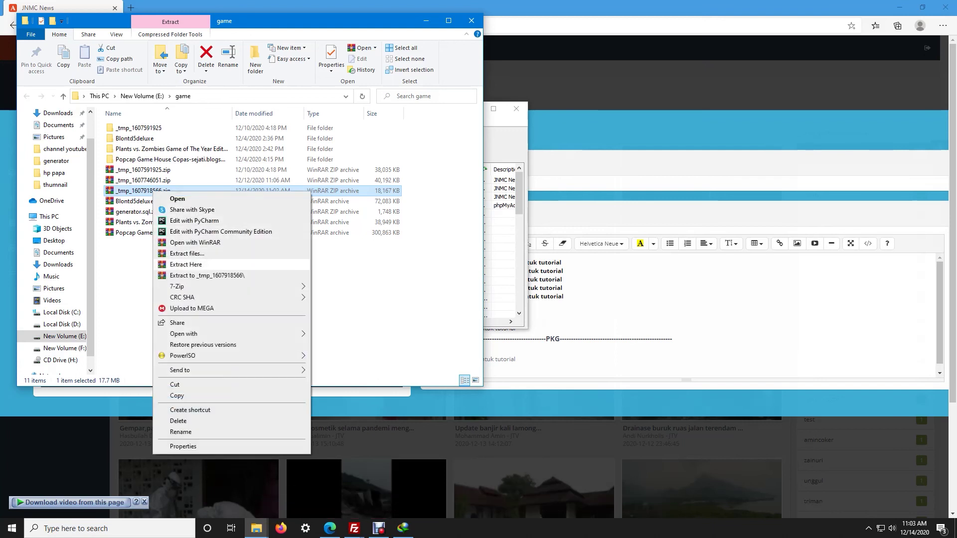
click(207, 275)
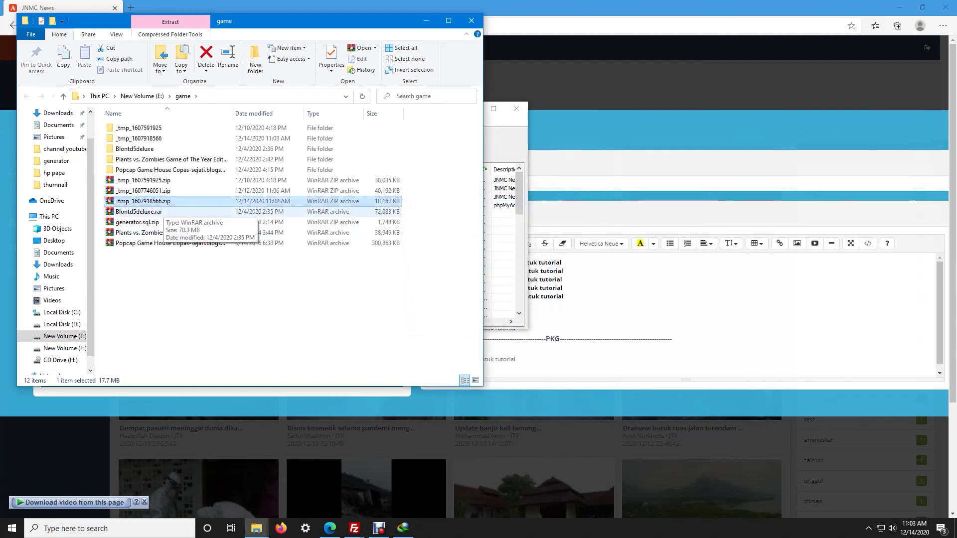
double_click(138, 138)
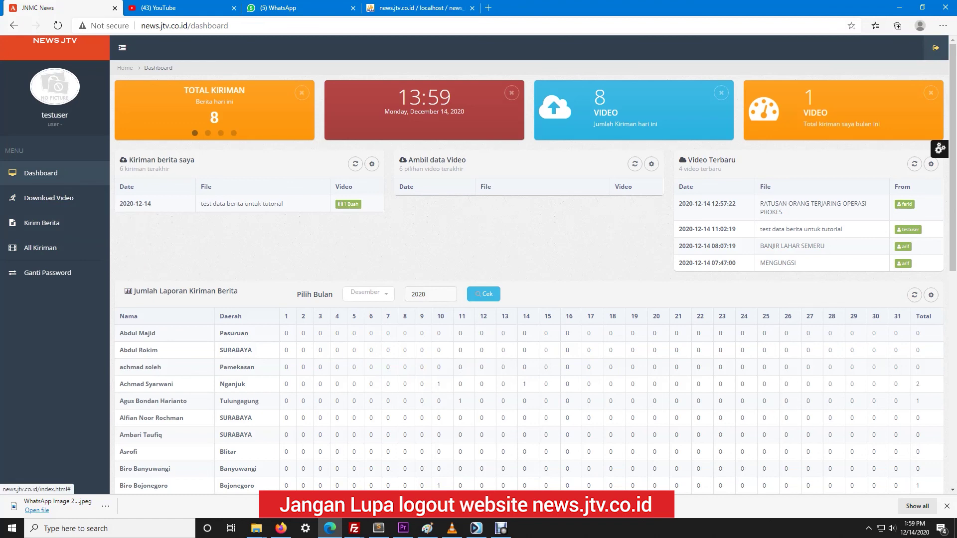
Log out of the testuser account, confirming Yes in the Log Out dialog
click(935, 47)
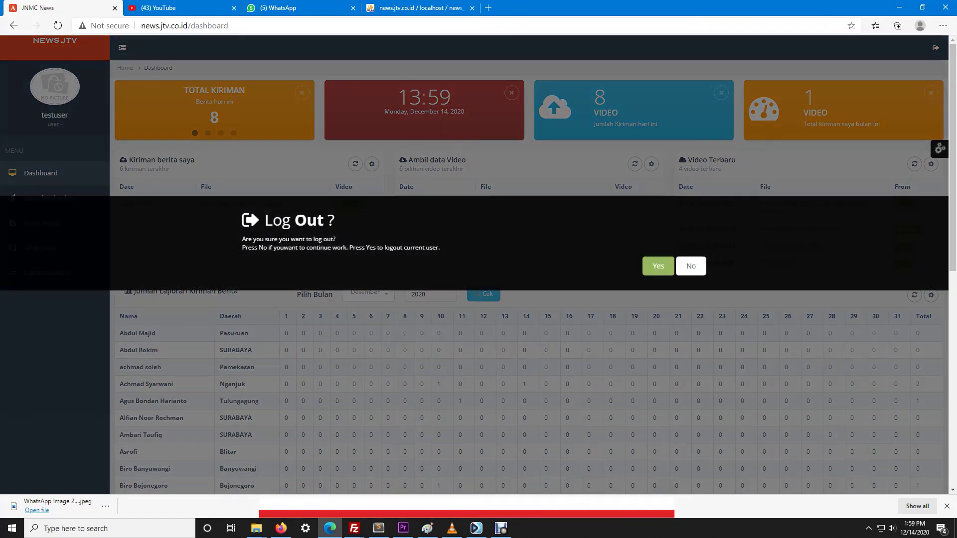
click(658, 265)
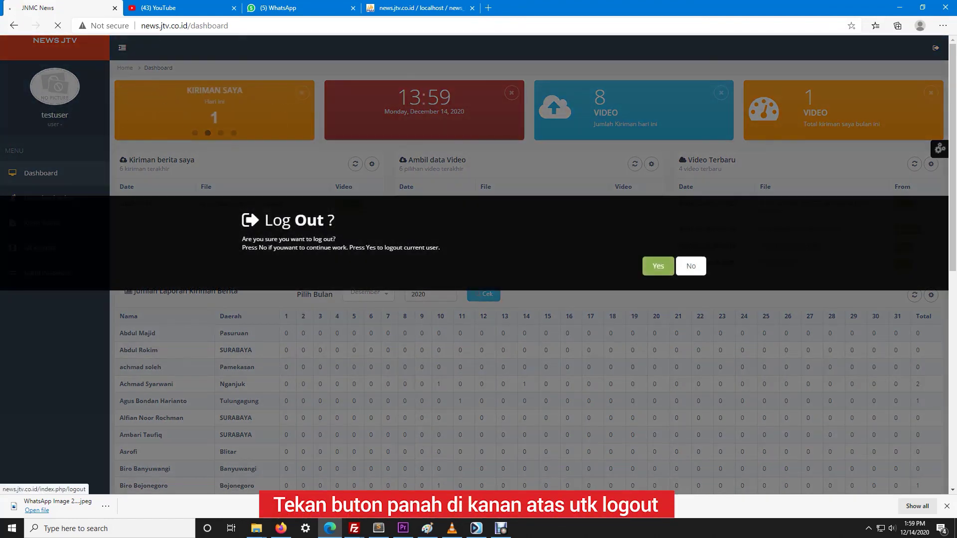